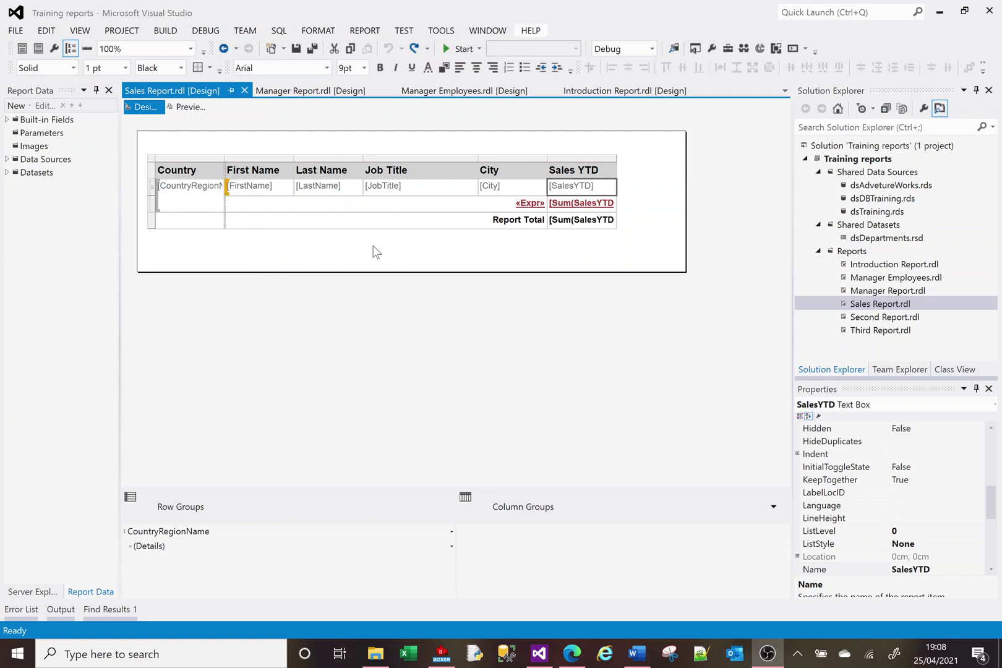
Step: Check the rendered sales figures in Preview, then switch back to the Sales Report design
left_click(188, 108)
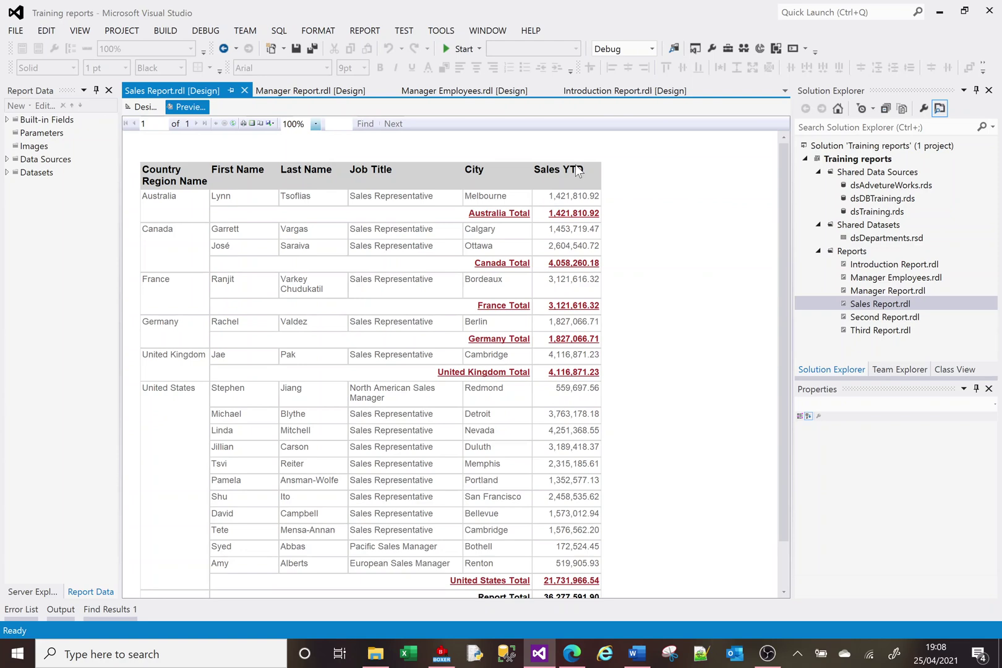
left_click(146, 111)
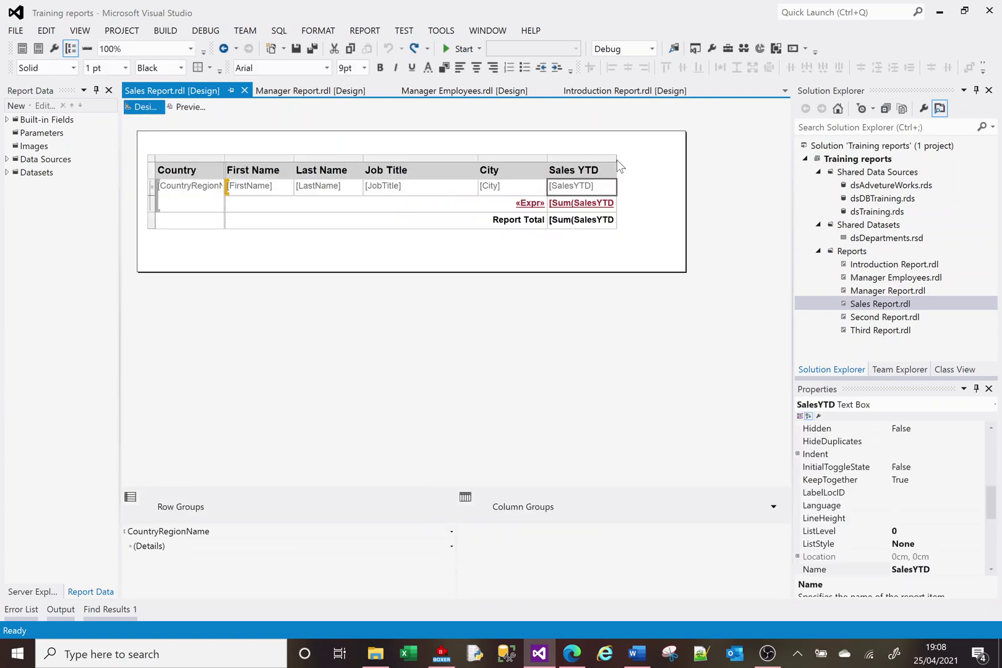
Step: Insert a SalesYTD column right of Sales YTD and clear its subtotal and total cells
right_click(591, 162)
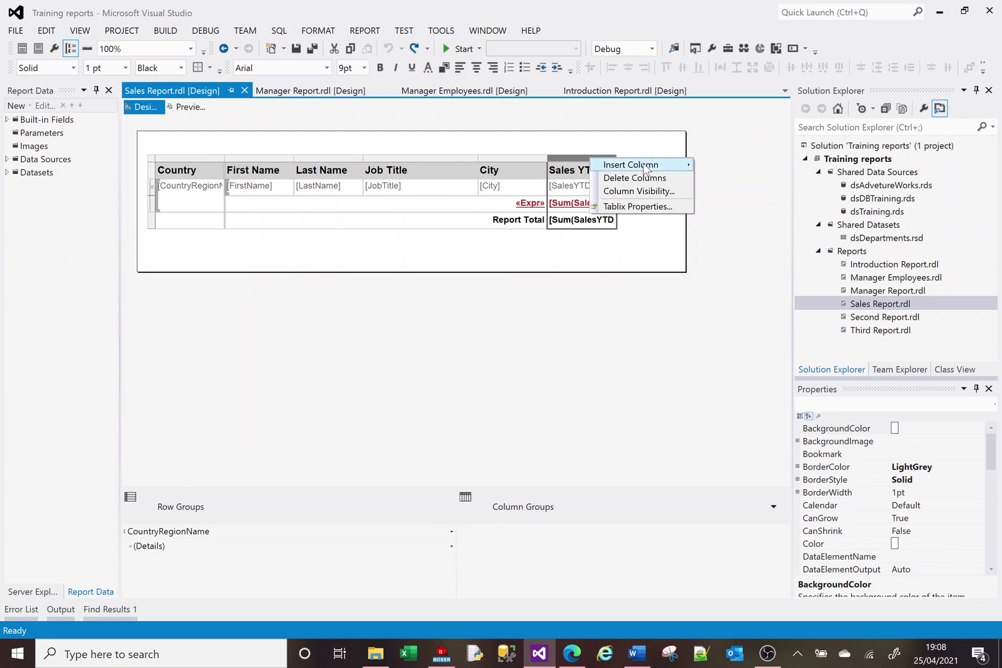
mouse_move(646, 169)
left_click(729, 179)
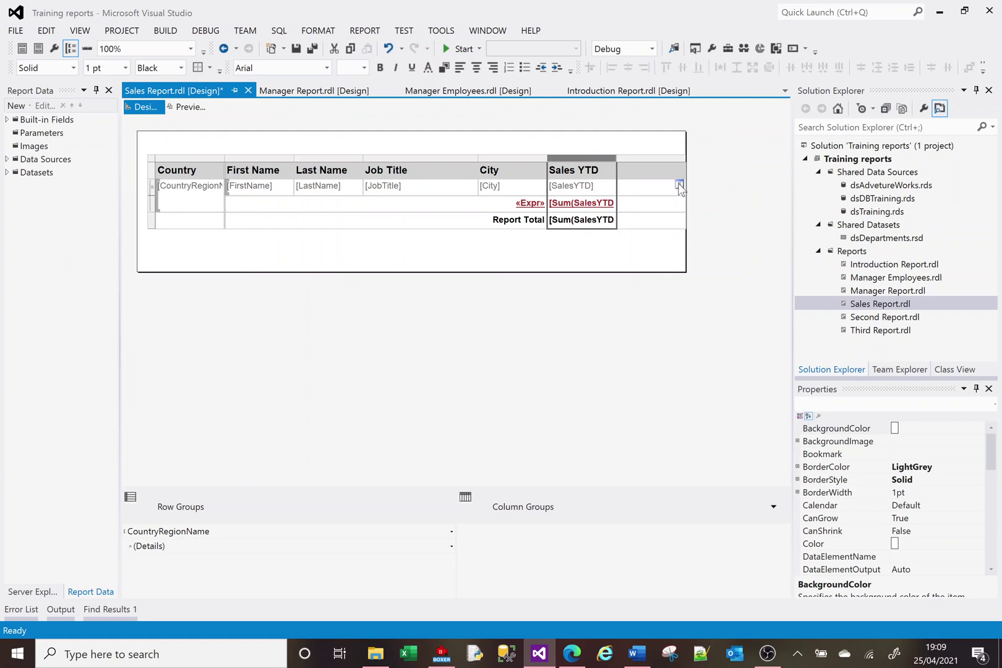
left_click(680, 184)
left_click(705, 462)
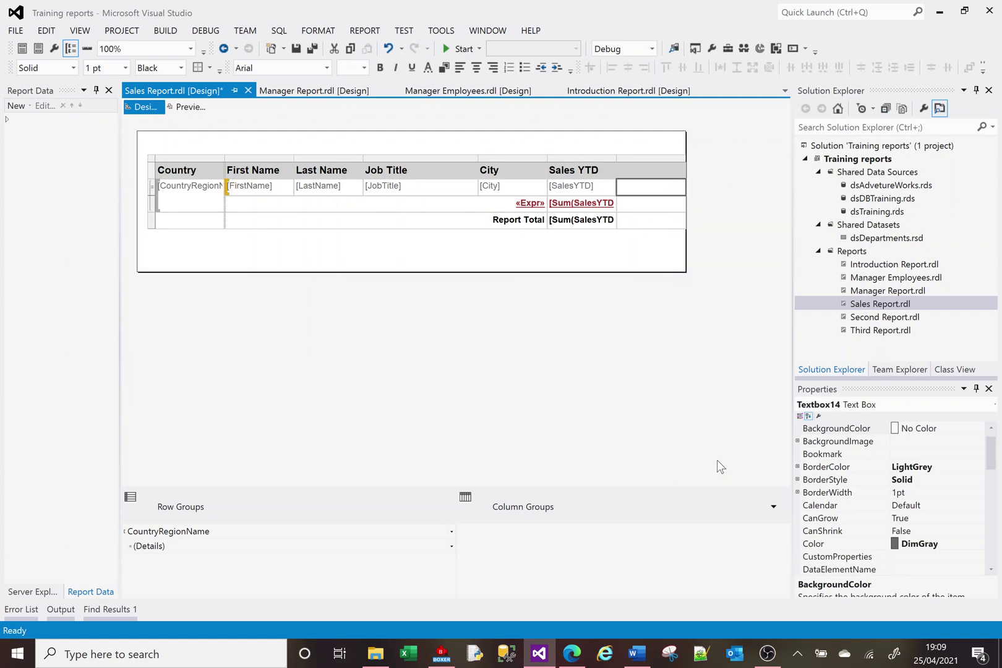
key("Down")
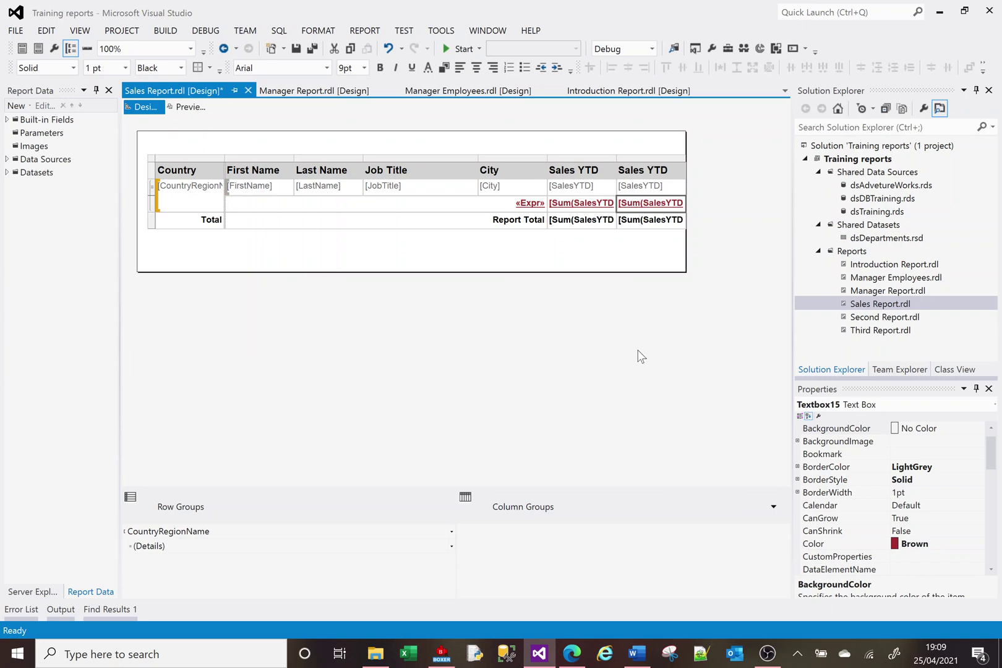
key("Delete")
key("Down")
key("Delete")
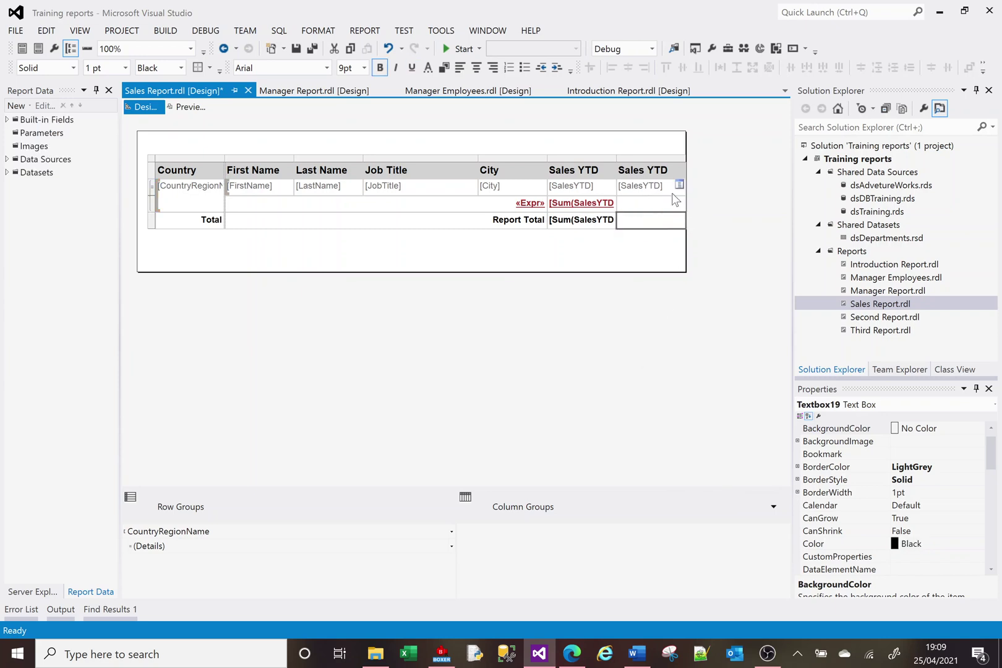
Step: Preview the report showing the new unformatted four-decimal Sales YTD column
right_click(646, 188)
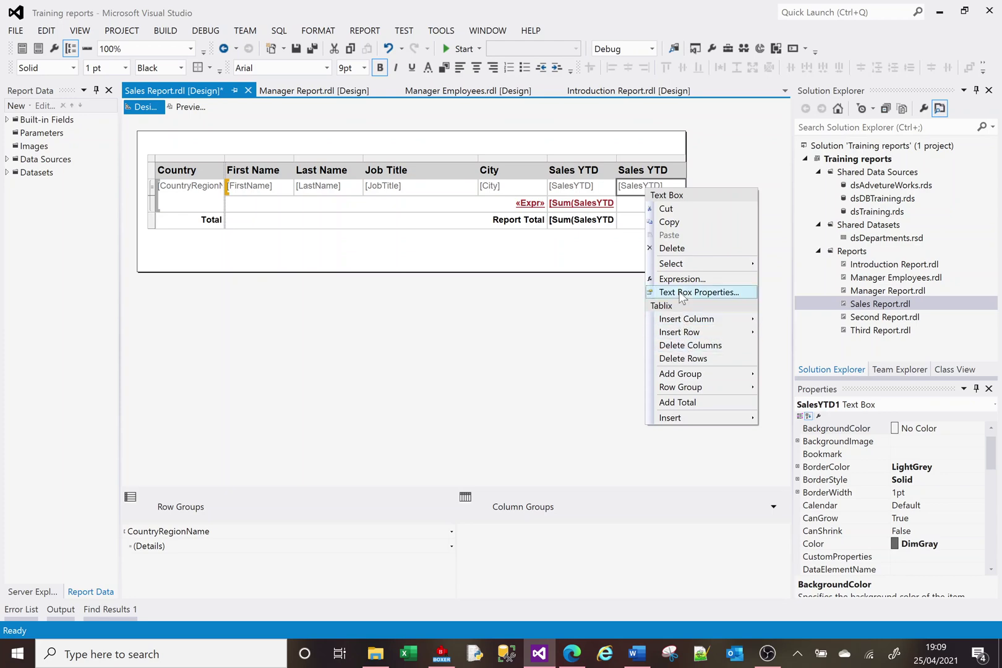
left_click(604, 331)
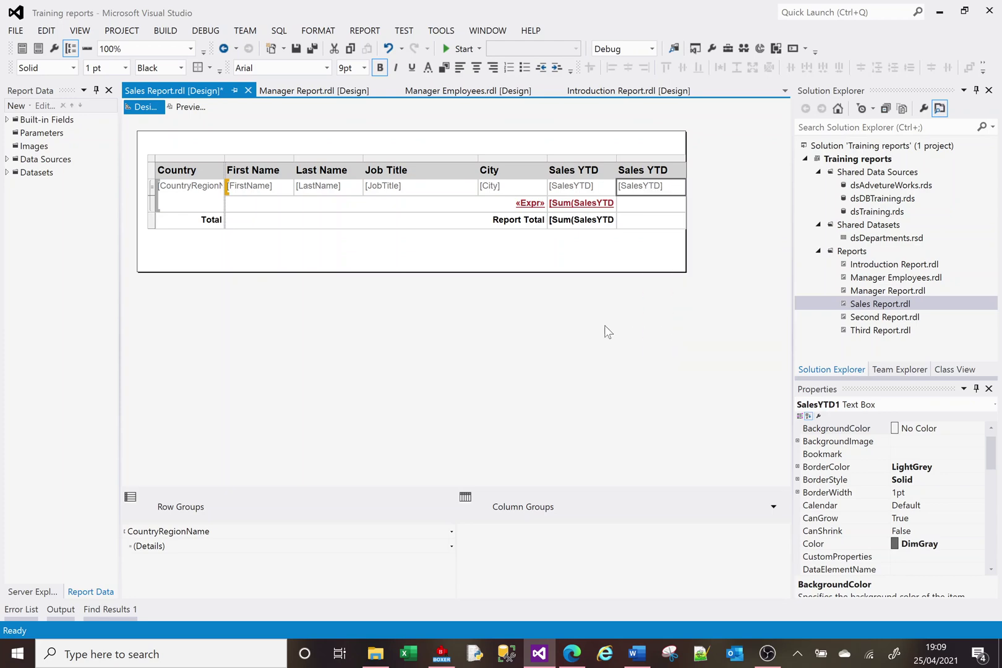
left_click(189, 108)
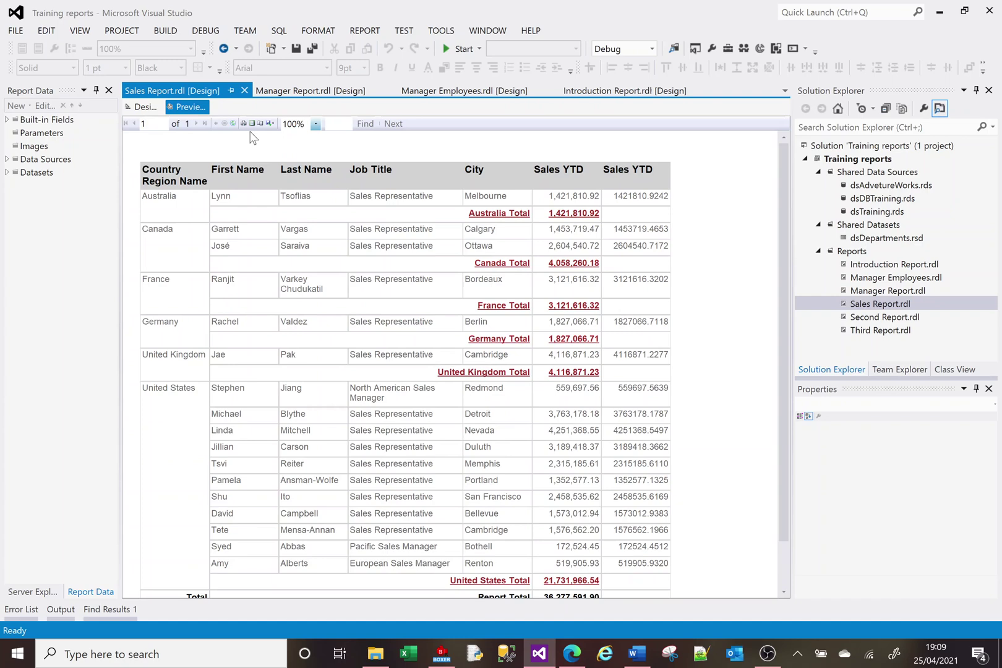
Step: Insert a default horizontal data bar (DataBar3) into the new column's detail cell
left_click(143, 106)
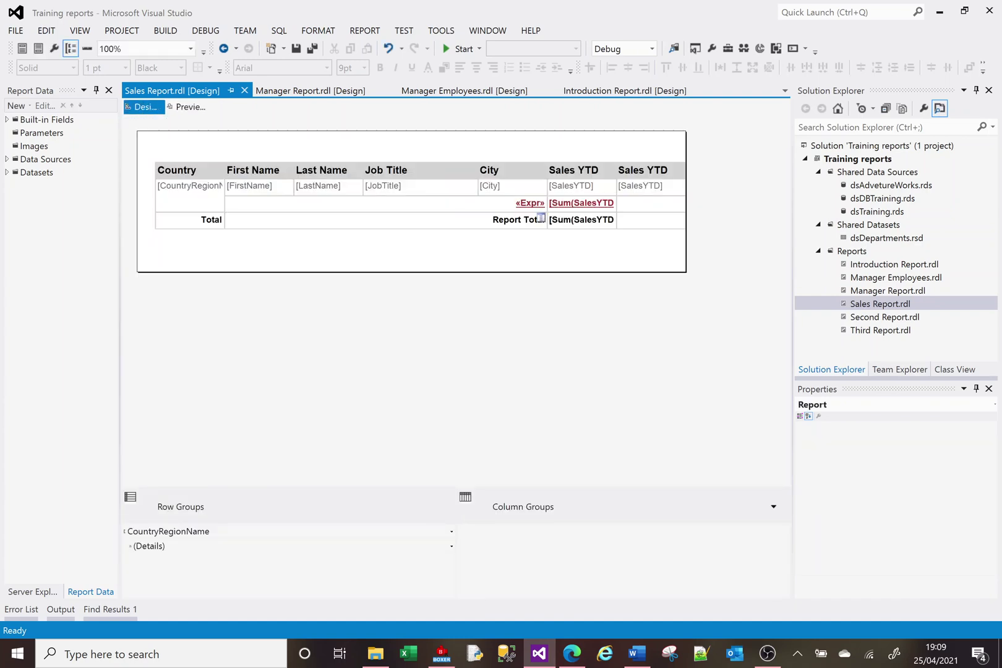
right_click(638, 187)
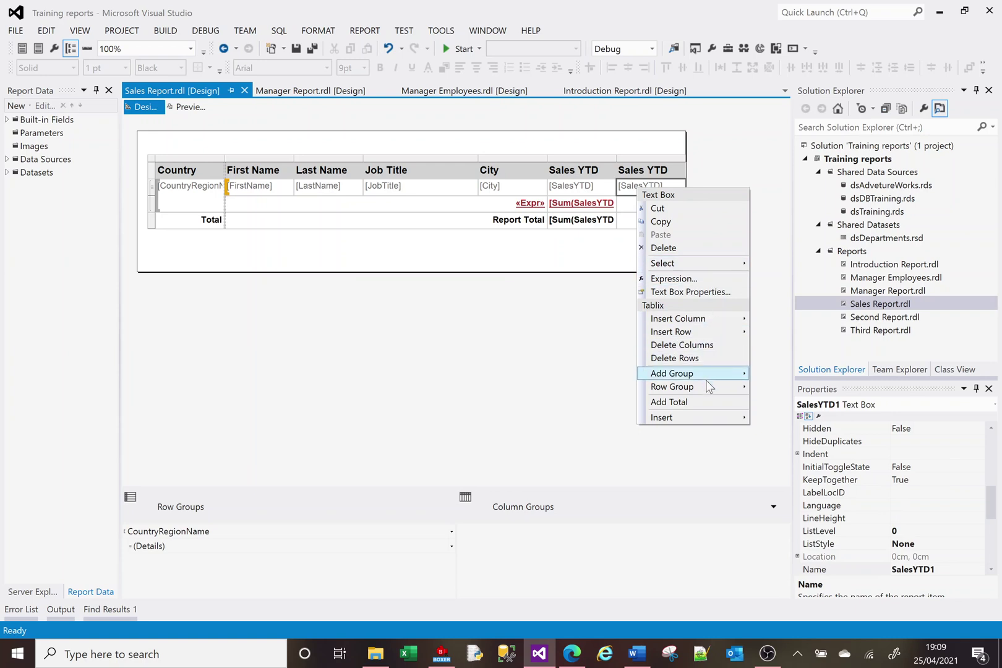
mouse_move(705, 415)
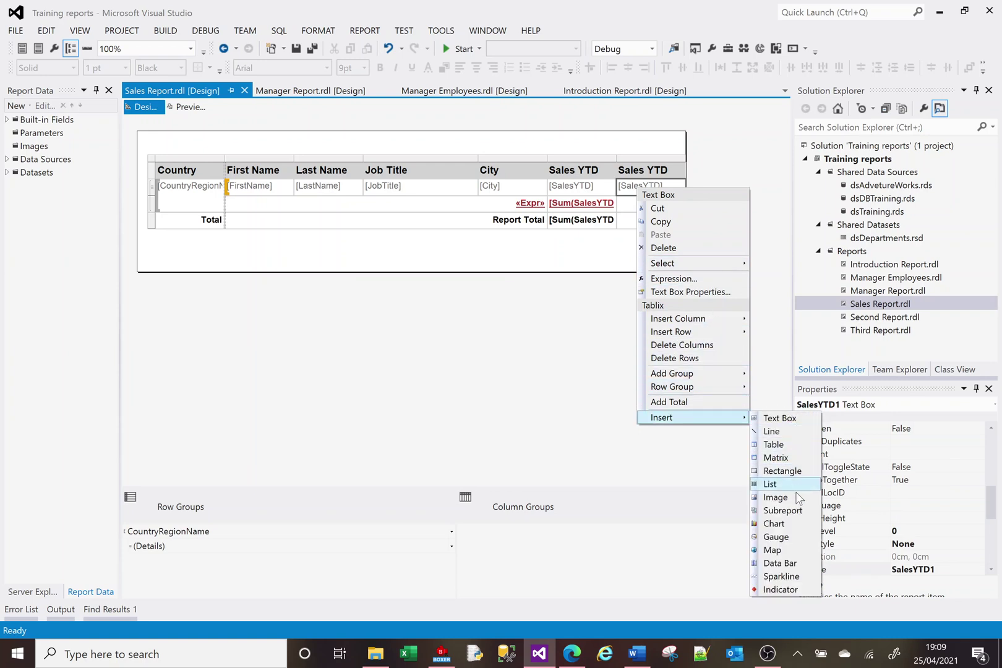
left_click(801, 564)
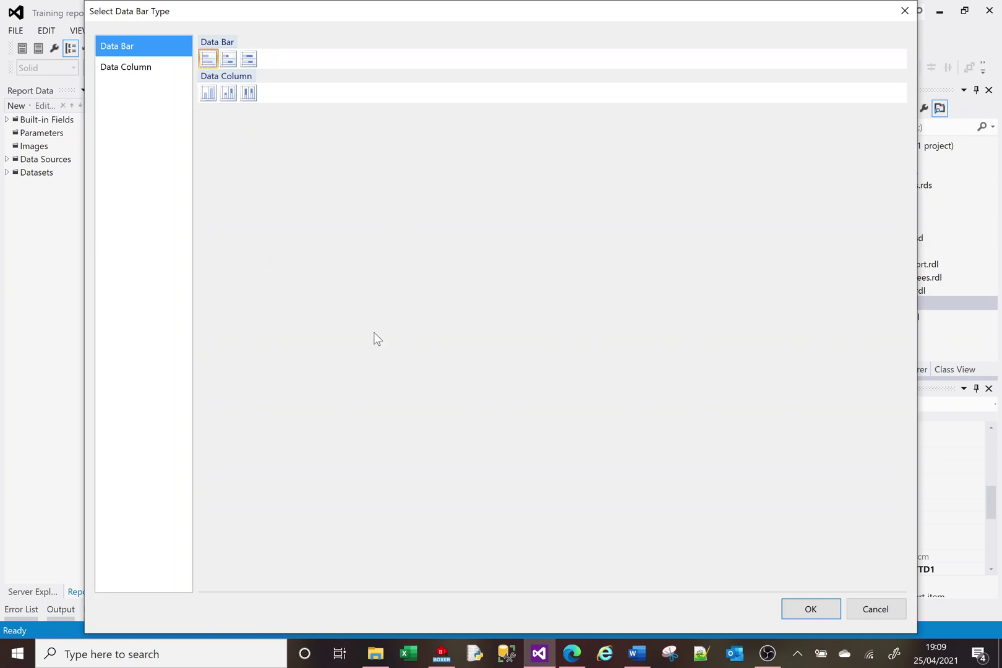
left_click(803, 612)
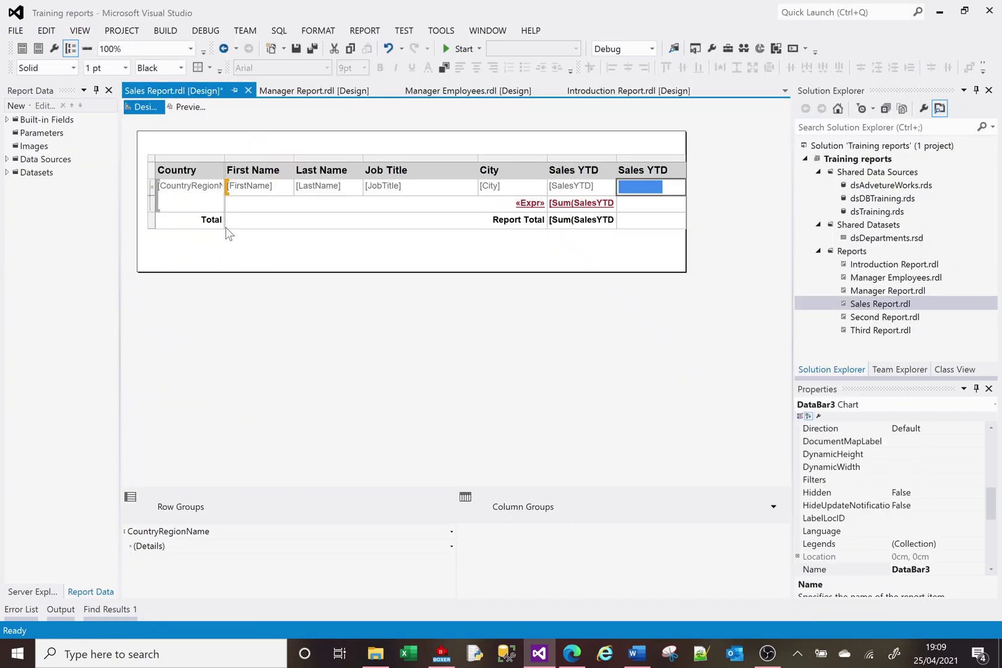
Step: Preview the report with blue data bars scaled to each salesperson's Sales YTD
left_click(191, 107)
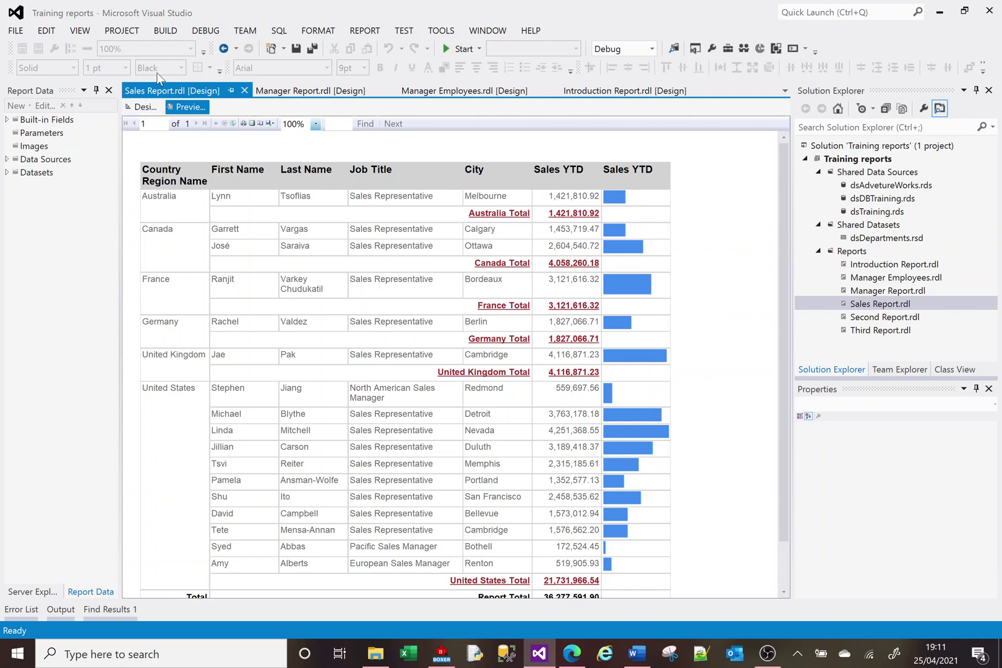
Step: Set DataBar3's colour palette to Sea green in its Chart Properties
left_click(145, 106)
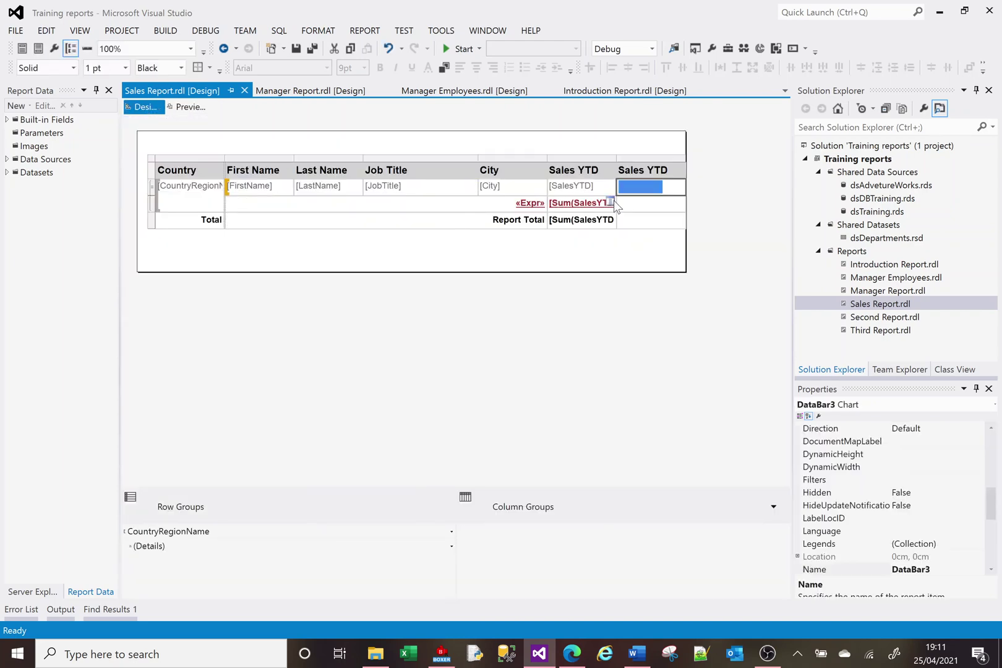
right_click(657, 196)
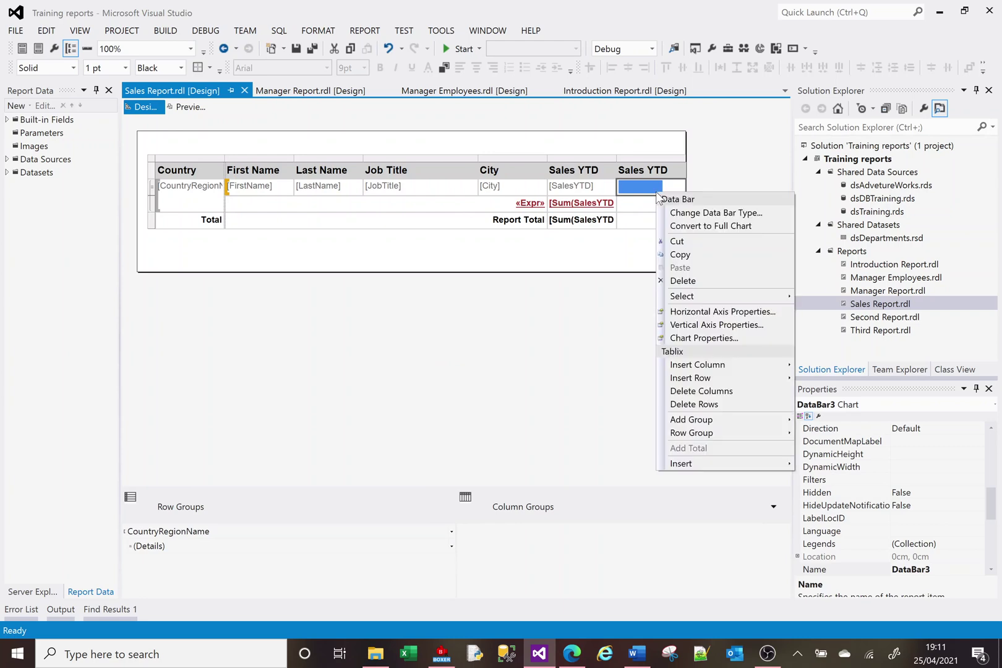
left_click(715, 339)
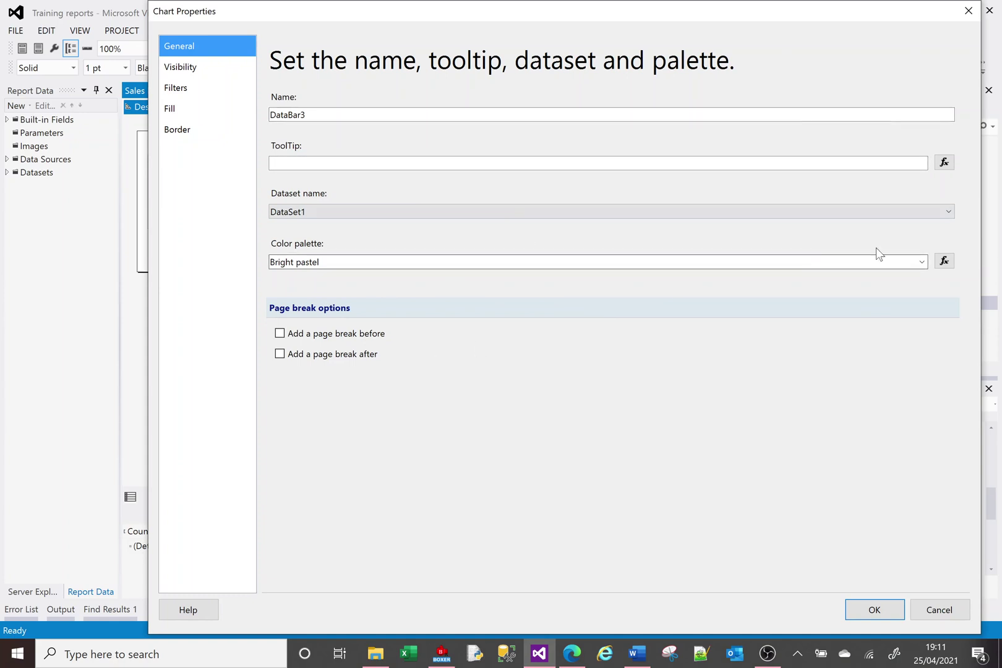
left_click(922, 262)
left_click(923, 265)
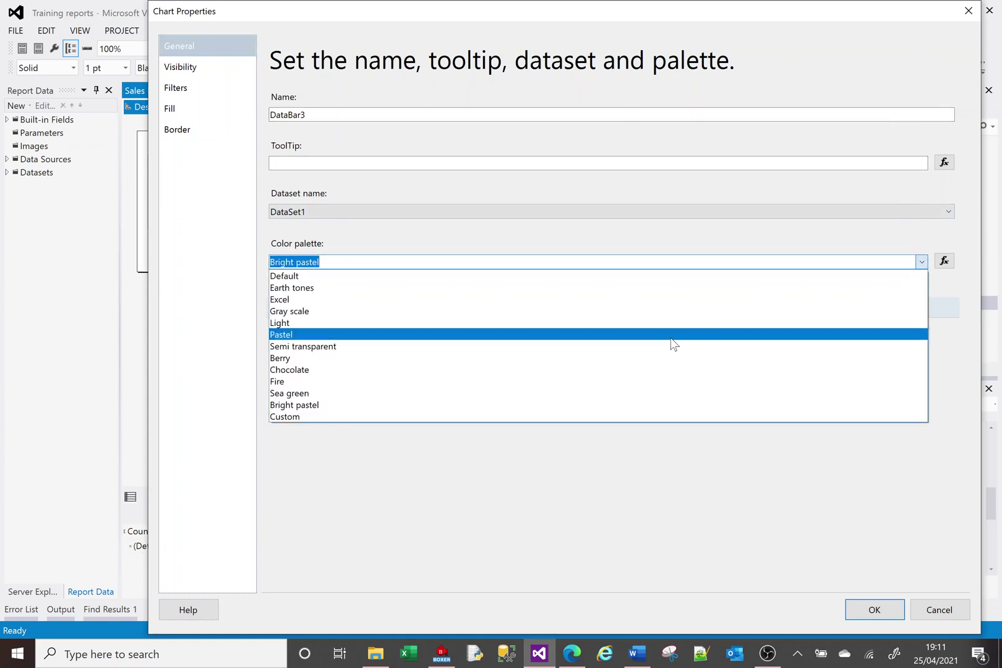
left_click(651, 395)
left_click(868, 619)
left_click(866, 617)
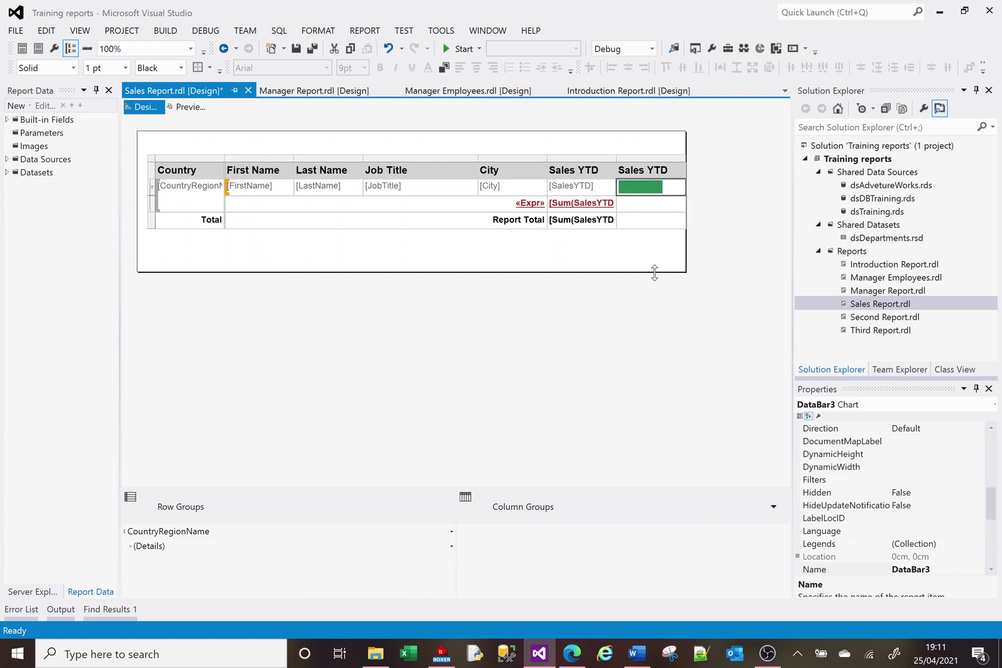
Step: Insert a SalesYTD column right of the data bars and clear its subtotal cell
right_click(649, 158)
mouse_move(690, 165)
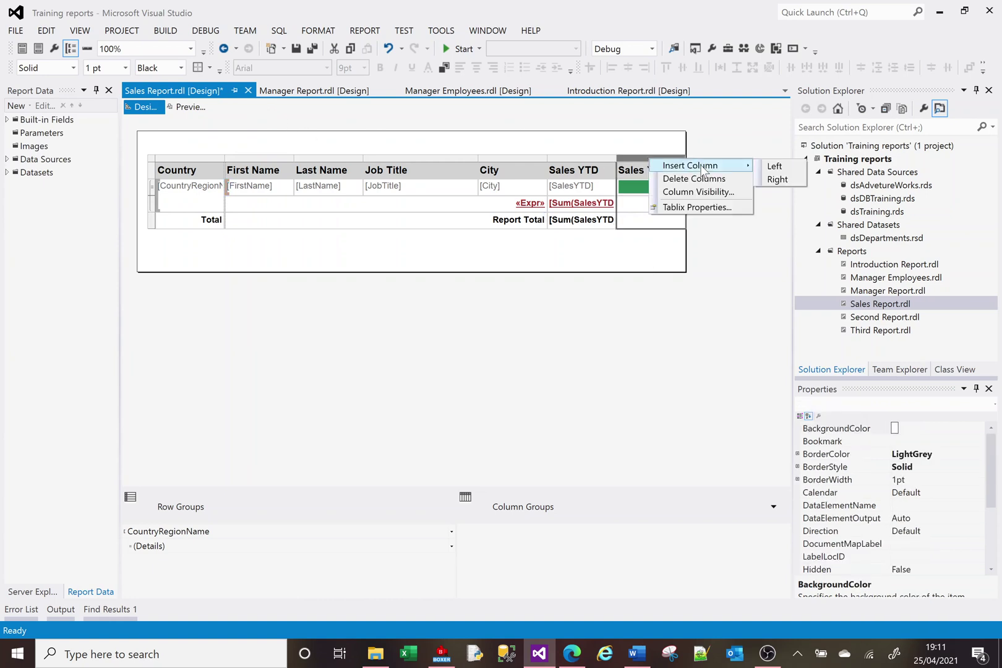
left_click(788, 181)
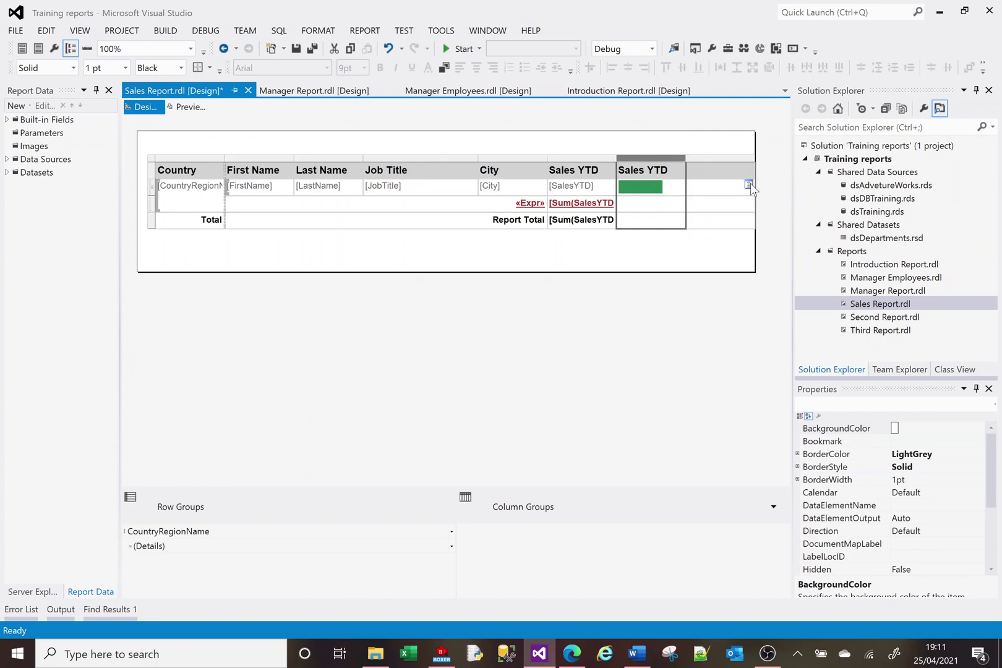
left_click(748, 185)
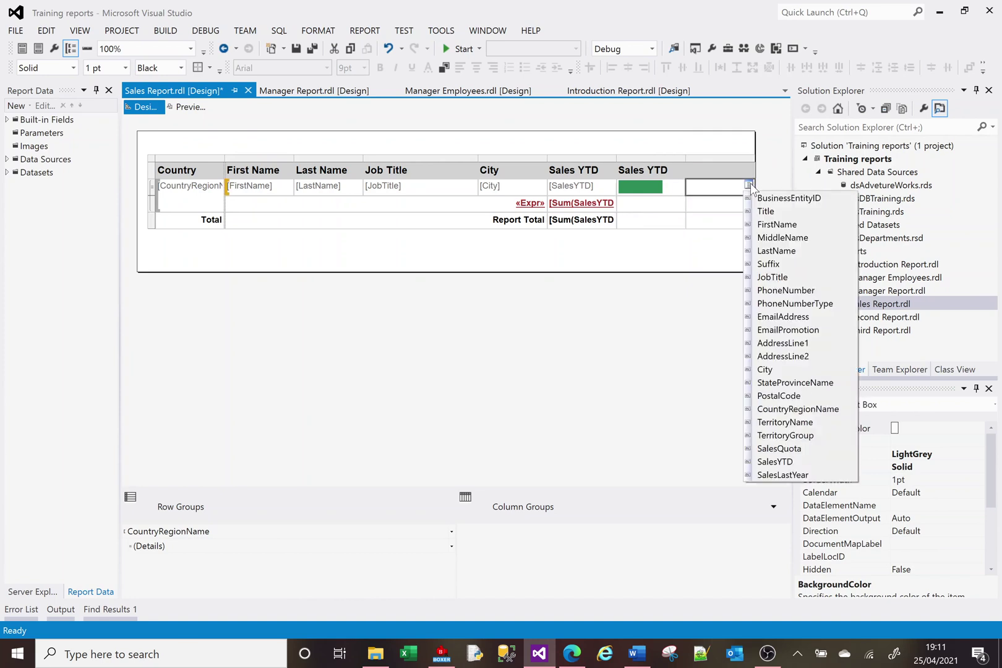
left_click(779, 457)
key("Down")
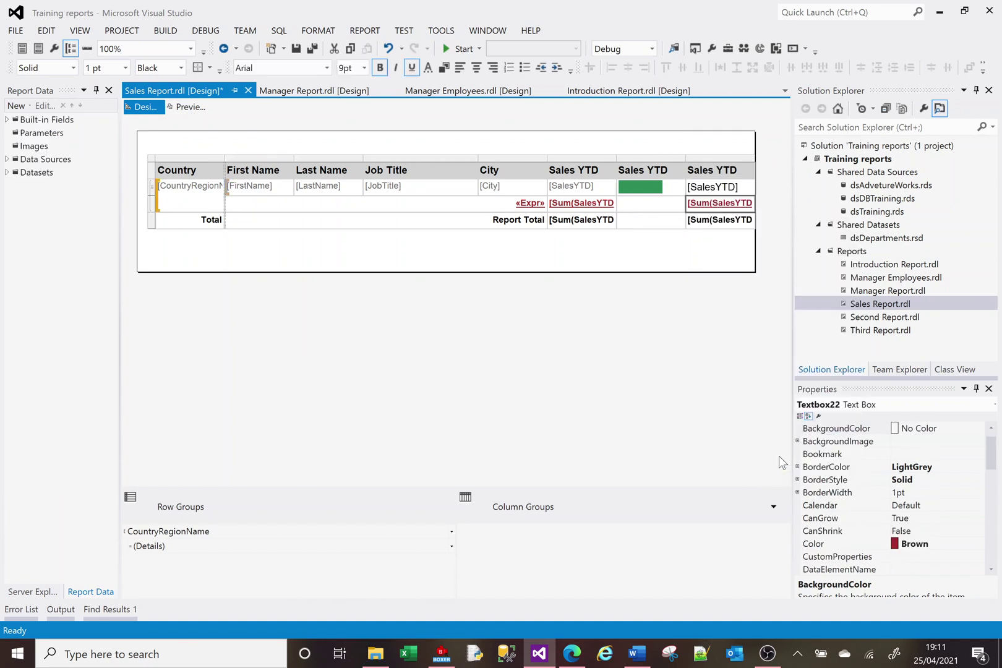
key("Delete")
key("Down")
Step: Clear the total cell and insert a default 3 Arrows (Colored) indicator in the last detail cell
key("Delete")
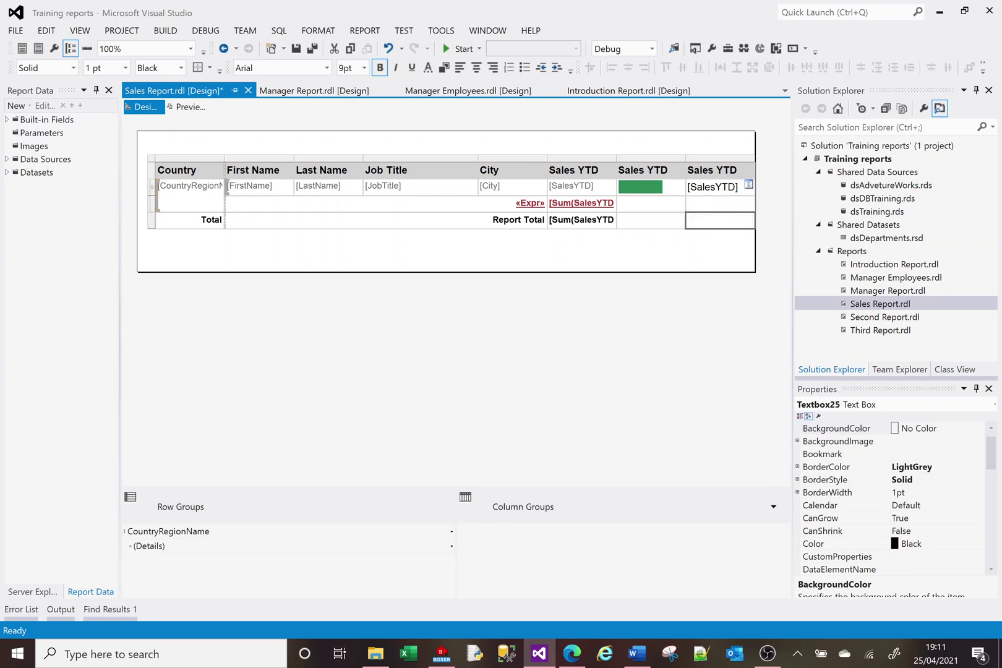
right_click(722, 191)
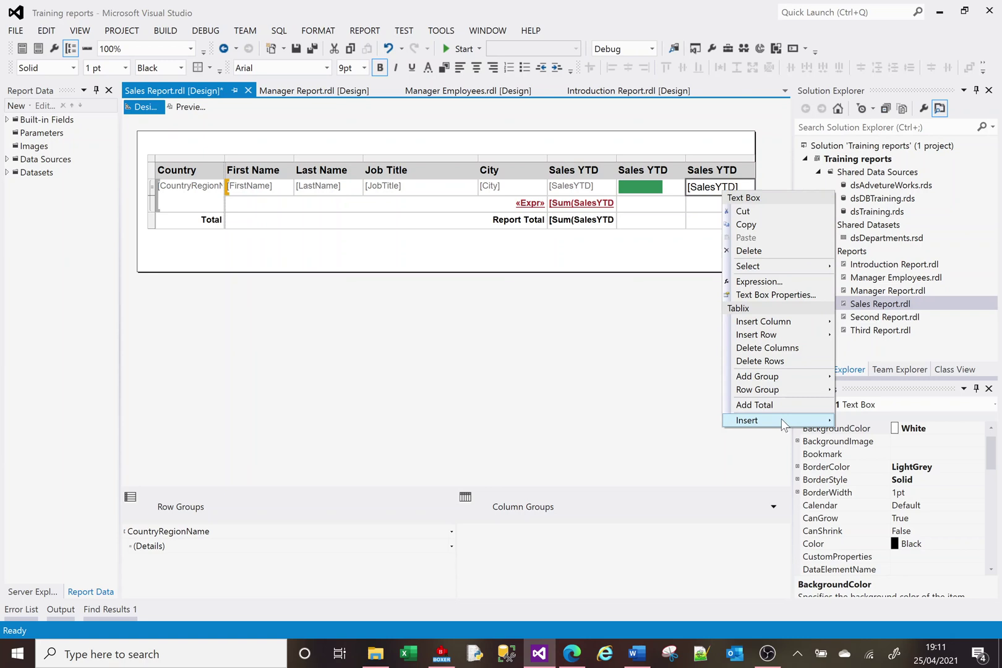
mouse_move(781, 421)
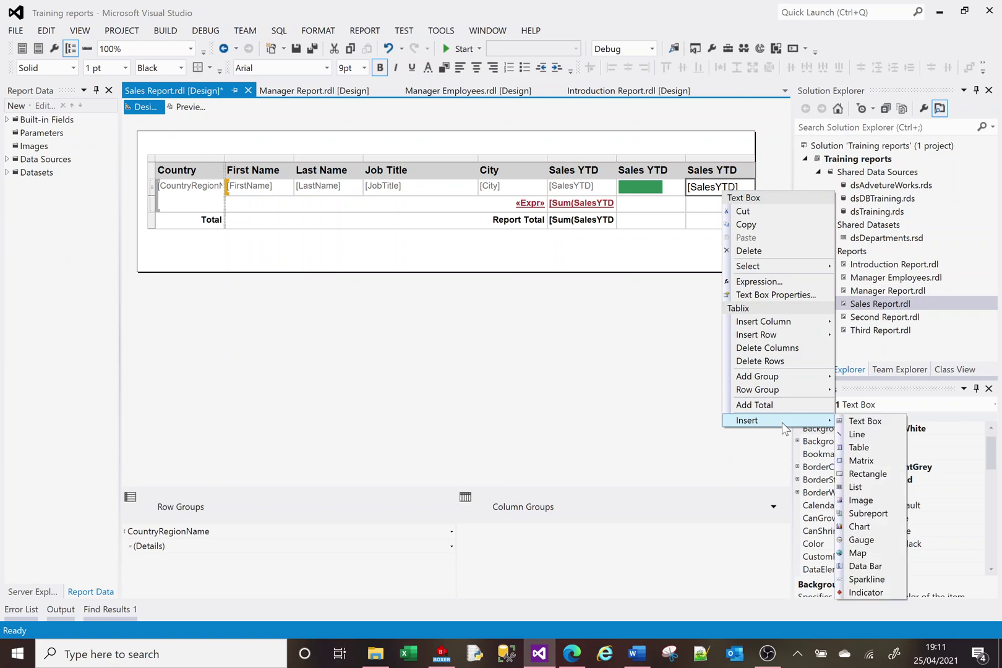
left_click(873, 591)
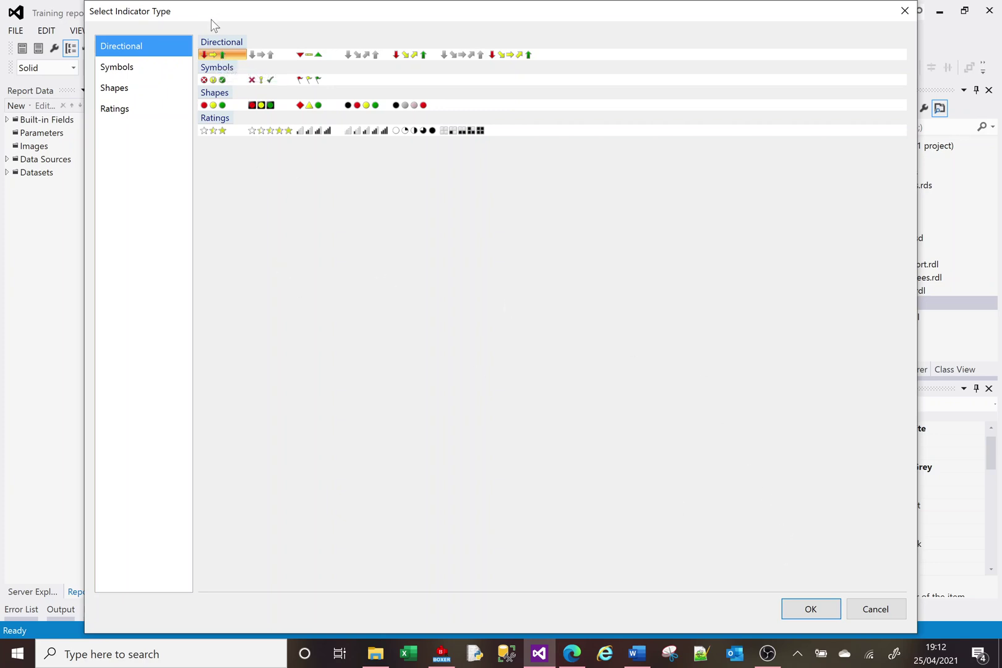
left_click(795, 607)
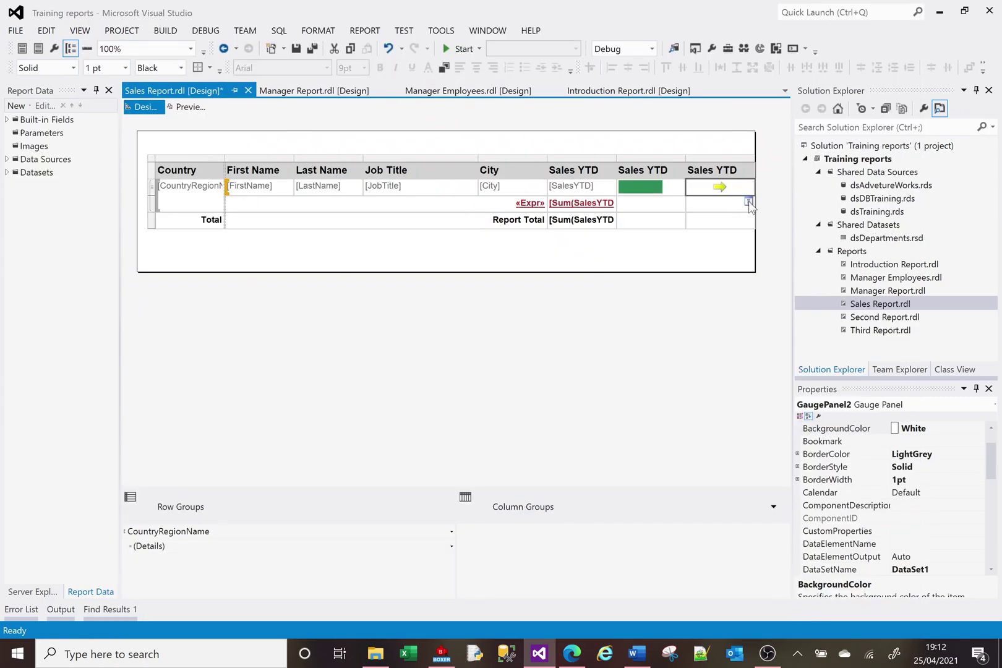
Step: Preview the report with green data bars and red, yellow or green arrows per salesperson
left_click(183, 114)
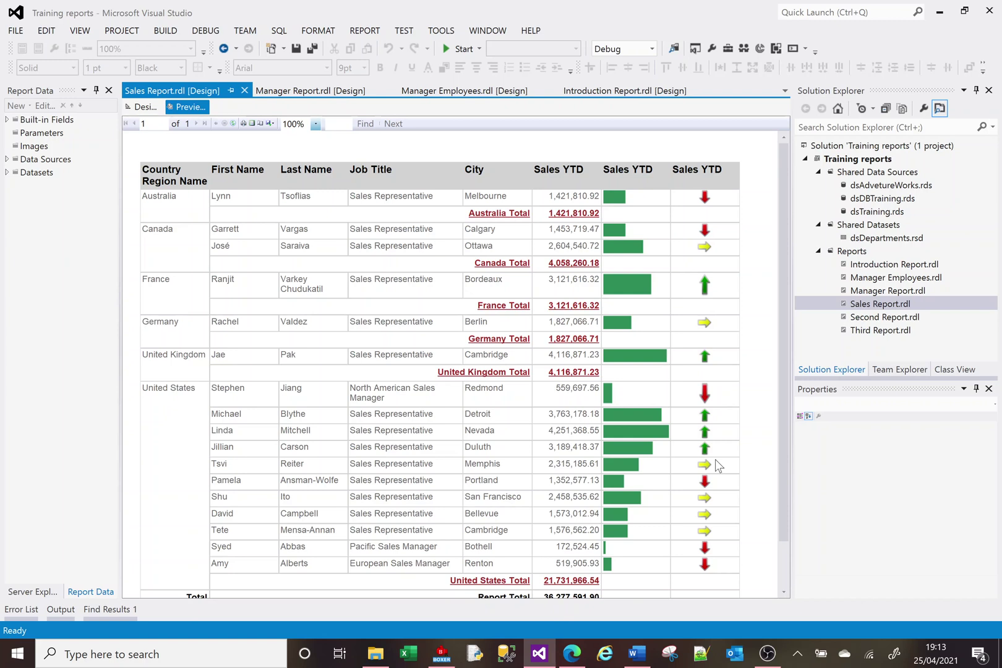
Step: Inspect the arrow indicator's states: Red 0–33, Yellow 33–66, Green 66–100 percent
left_click(146, 109)
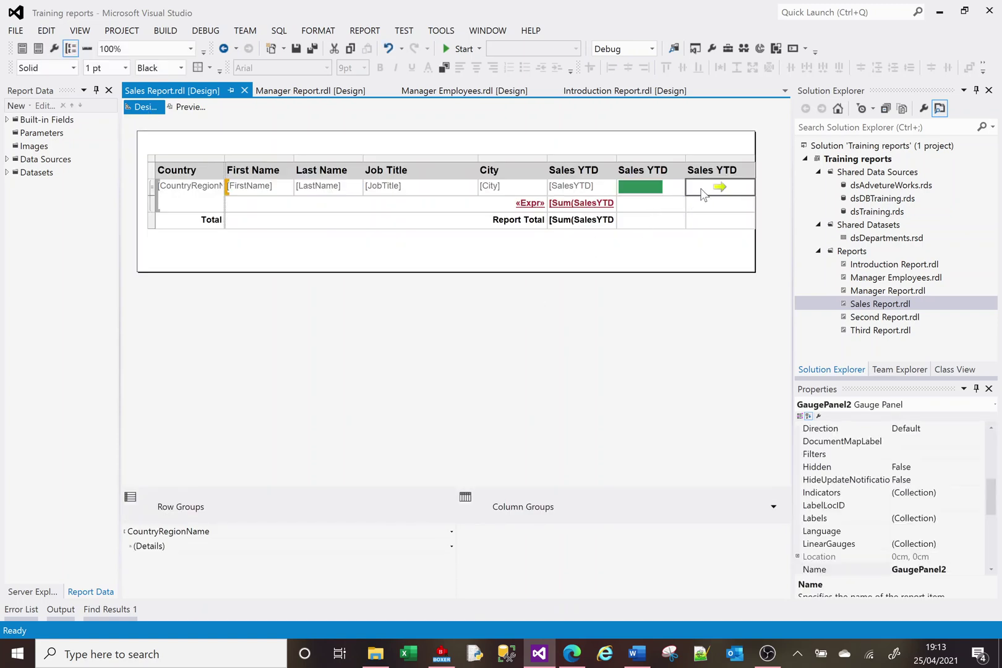
right_click(703, 194)
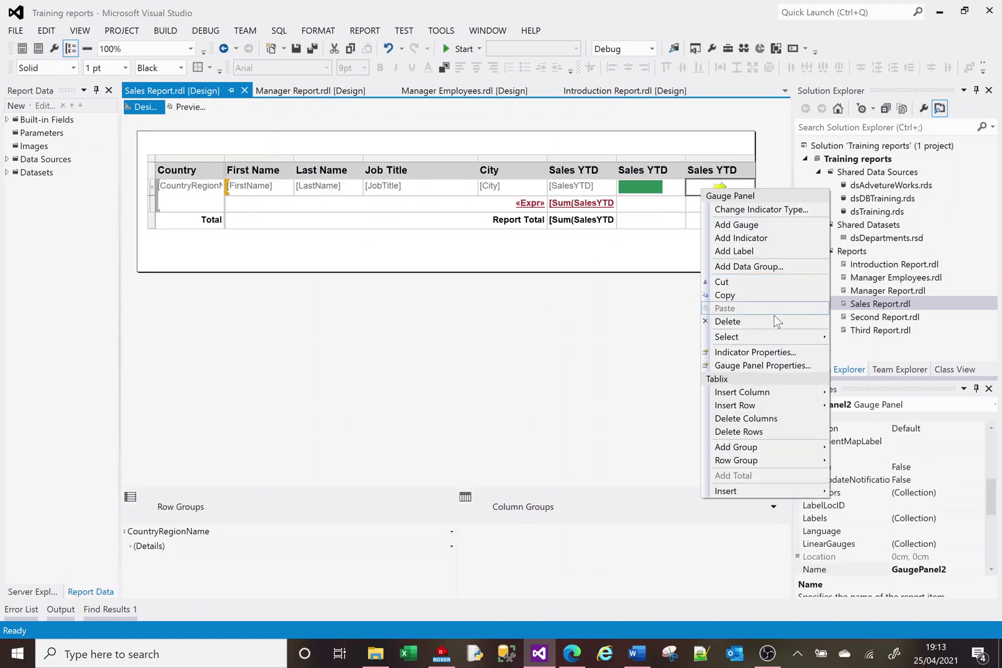
left_click(776, 353)
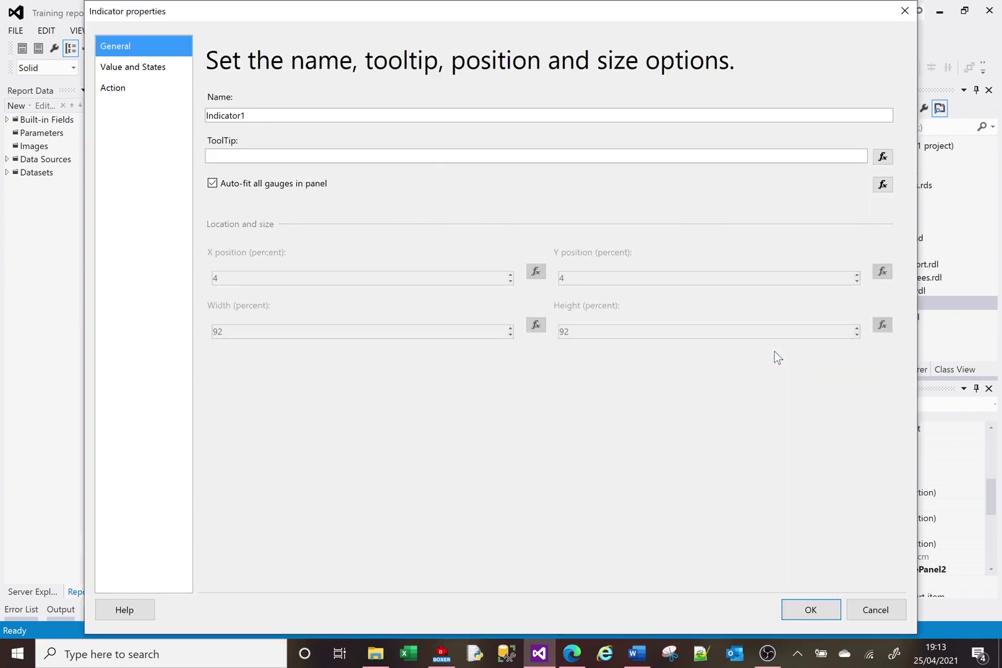
left_click(150, 73)
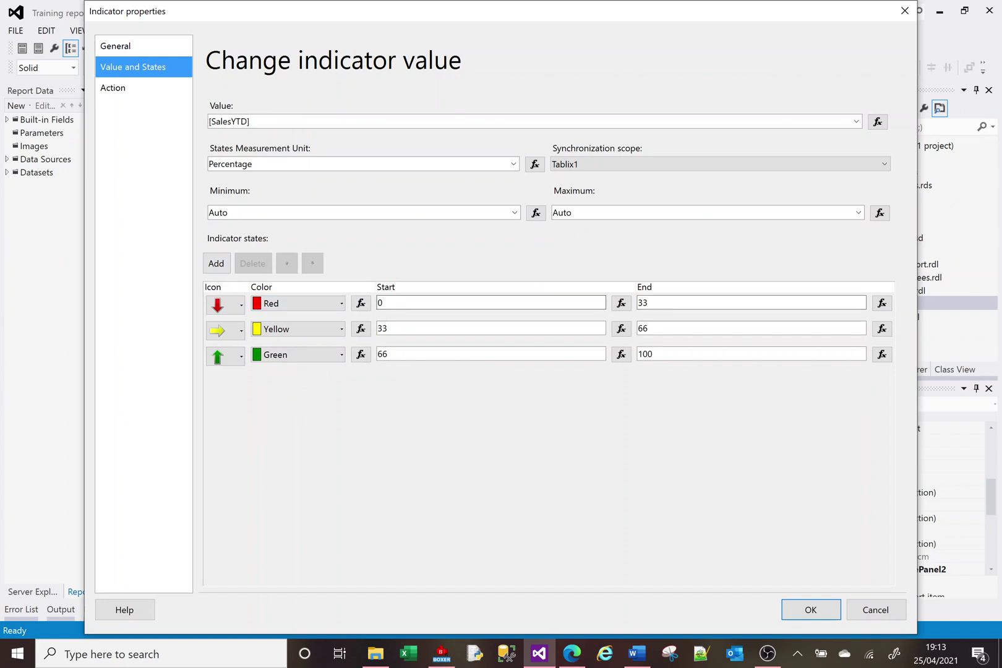
left_click(341, 305)
left_click(342, 305)
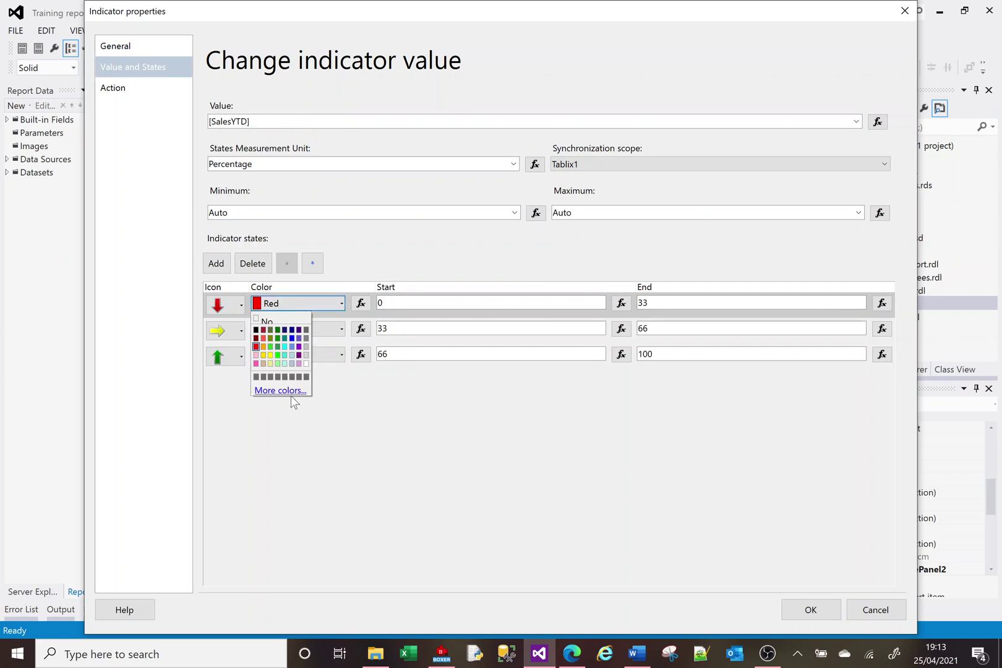
left_click(240, 305)
left_click(241, 305)
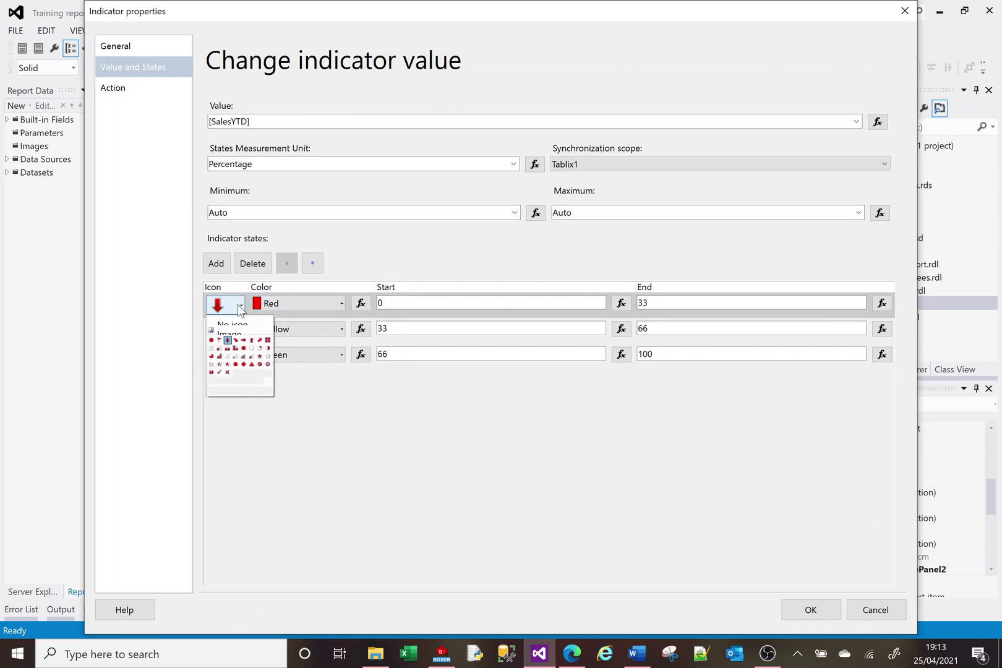
left_click(375, 419)
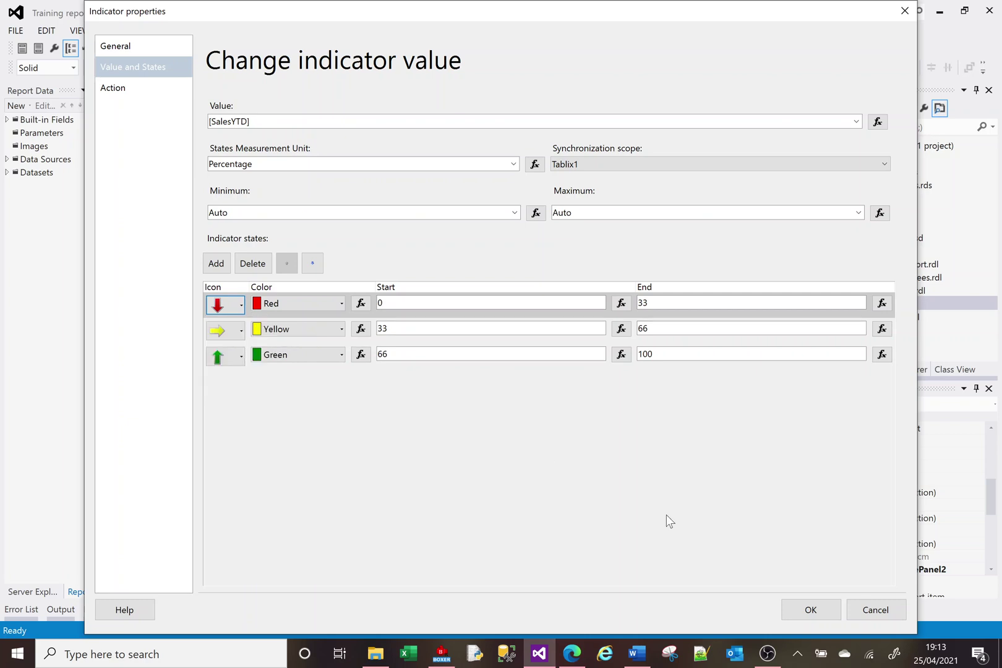
Step: Cancel the settings and replace the arrows with the five-star Ratings indicator
left_click(878, 610)
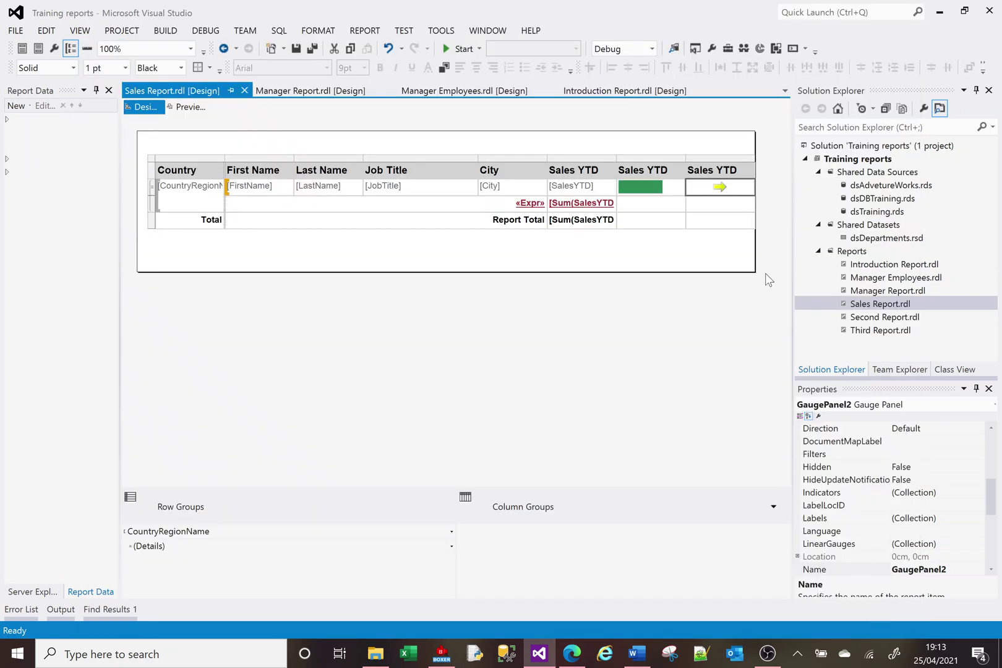
right_click(718, 190)
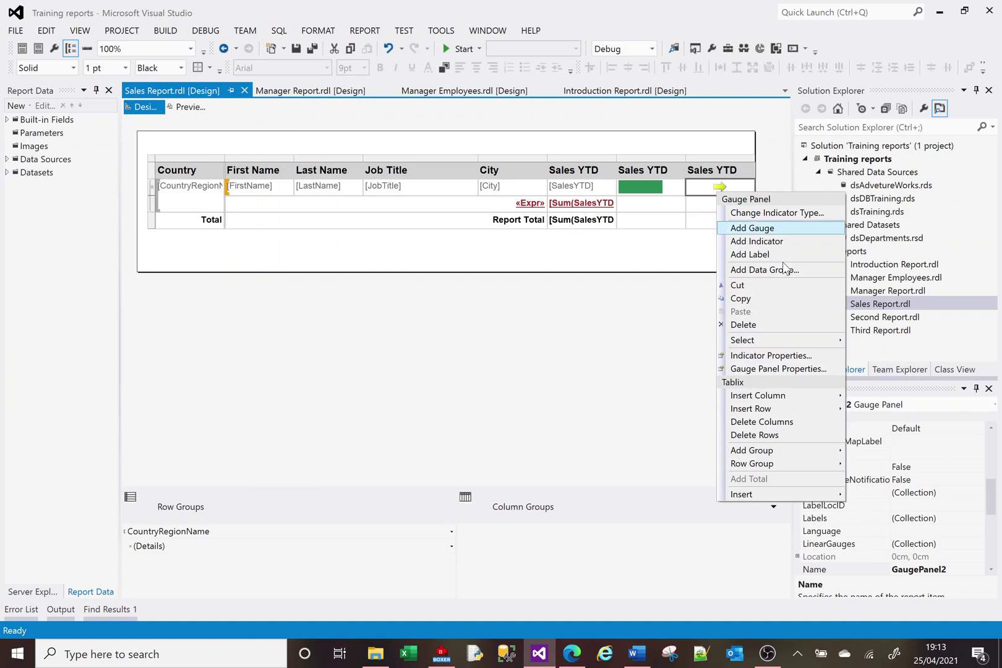
mouse_move(749, 495)
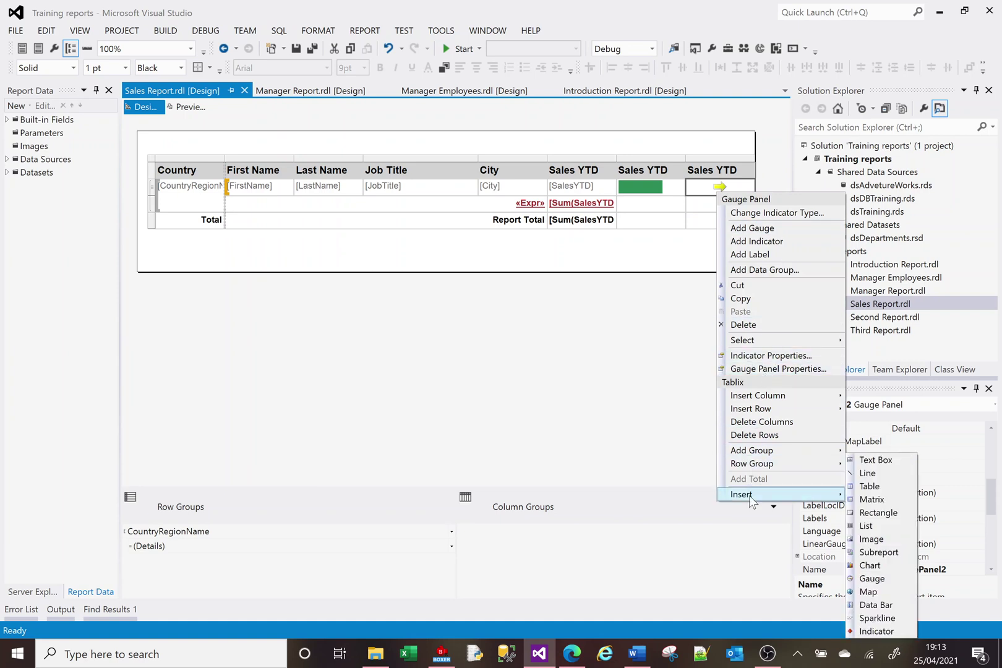
left_click(881, 632)
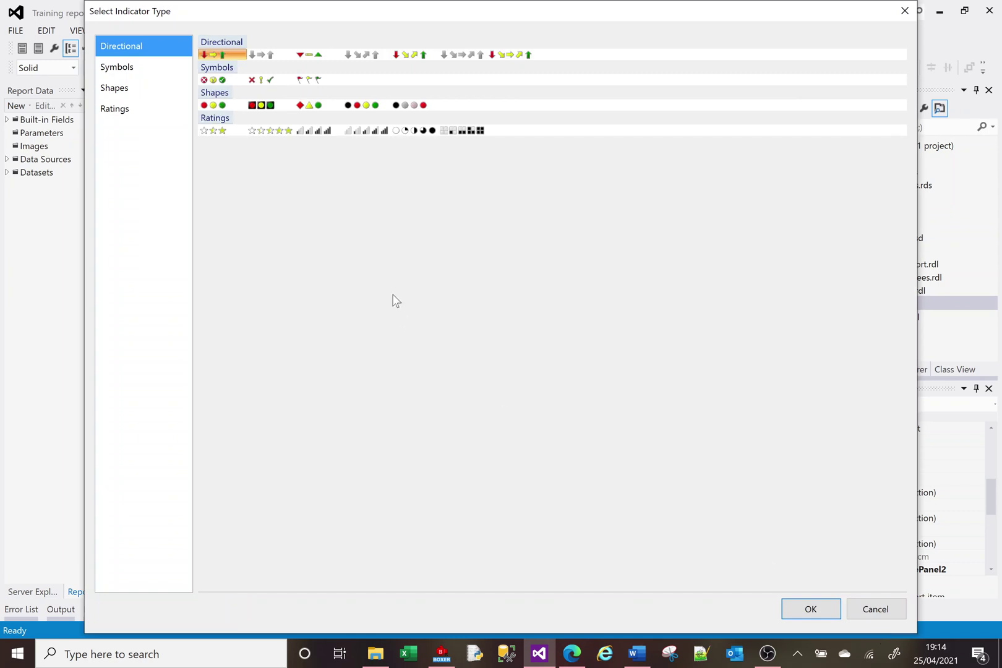
left_click(270, 131)
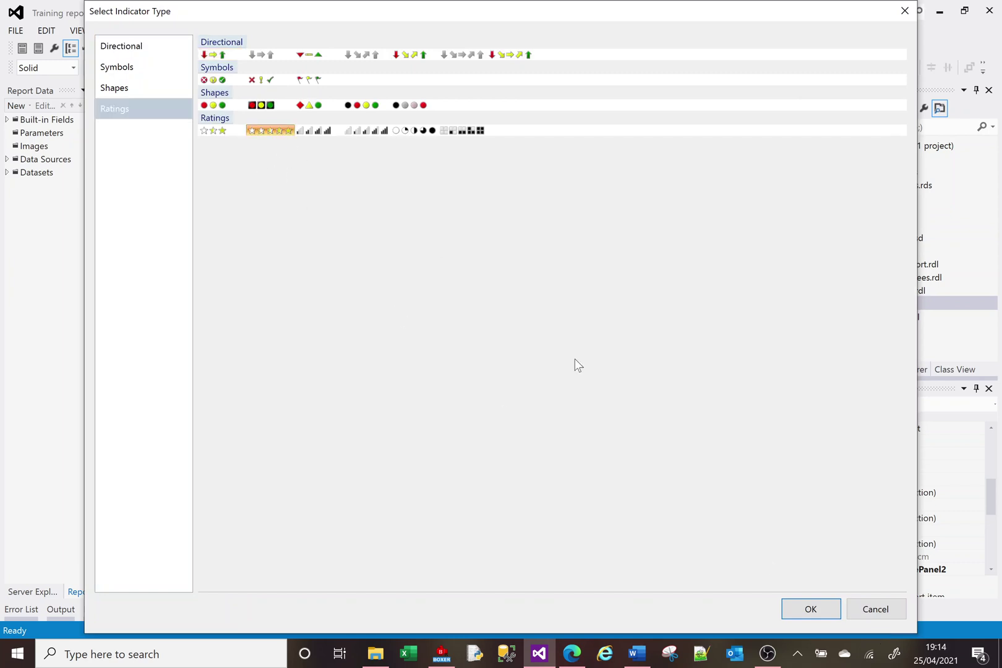
left_click(798, 609)
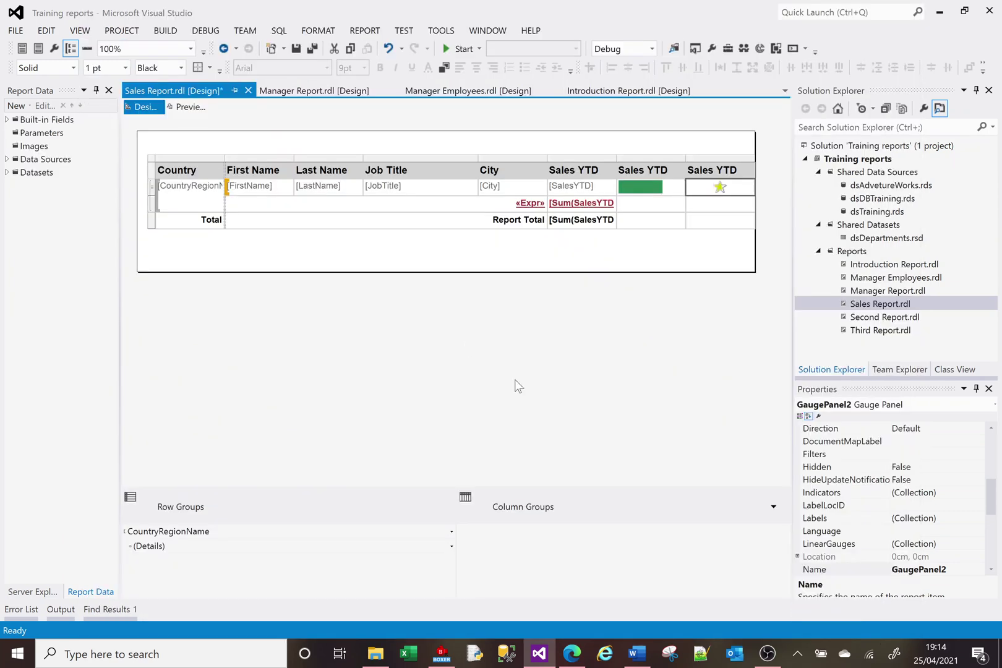
Step: Preview the Sales report to see partially filled star ratings beside each Sales YTD
left_click(189, 108)
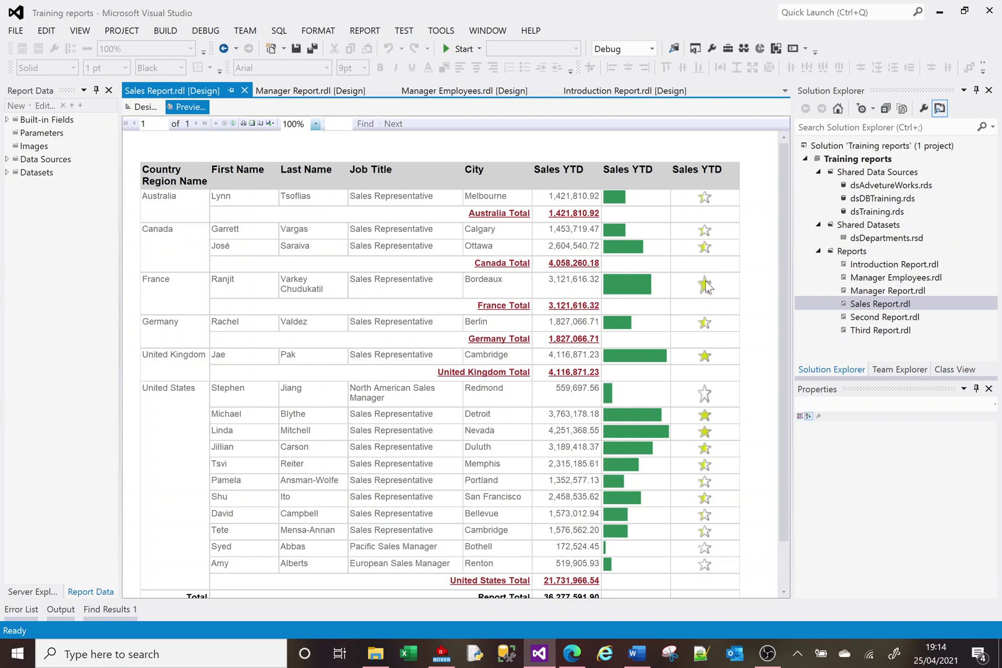
Step: Back in Design, open the star indicator's Value and States settings
left_click(145, 107)
left_click(718, 187)
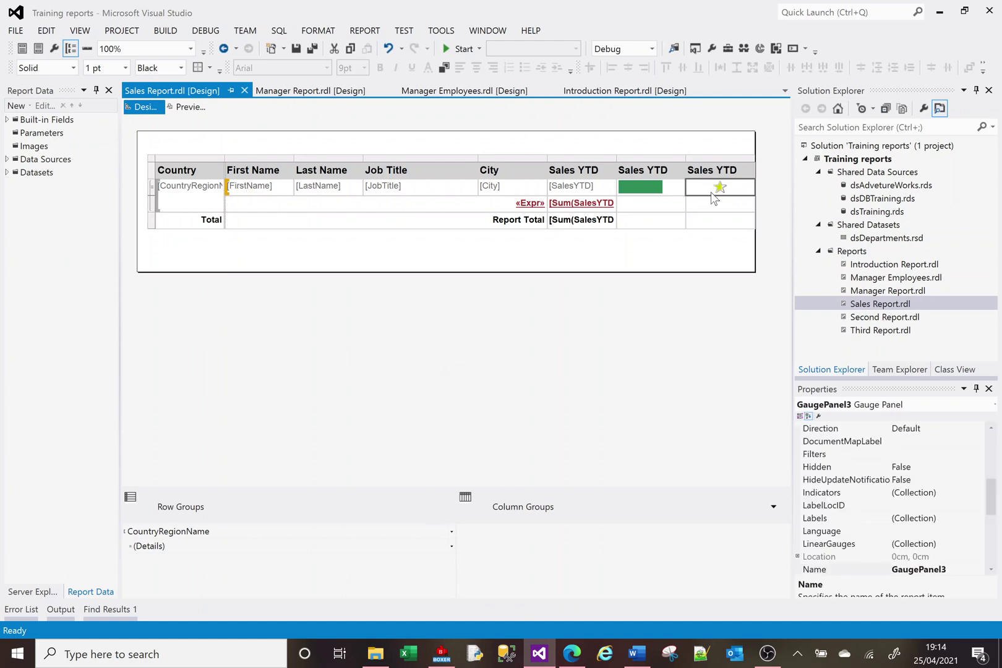
right_click(711, 192)
left_click(780, 357)
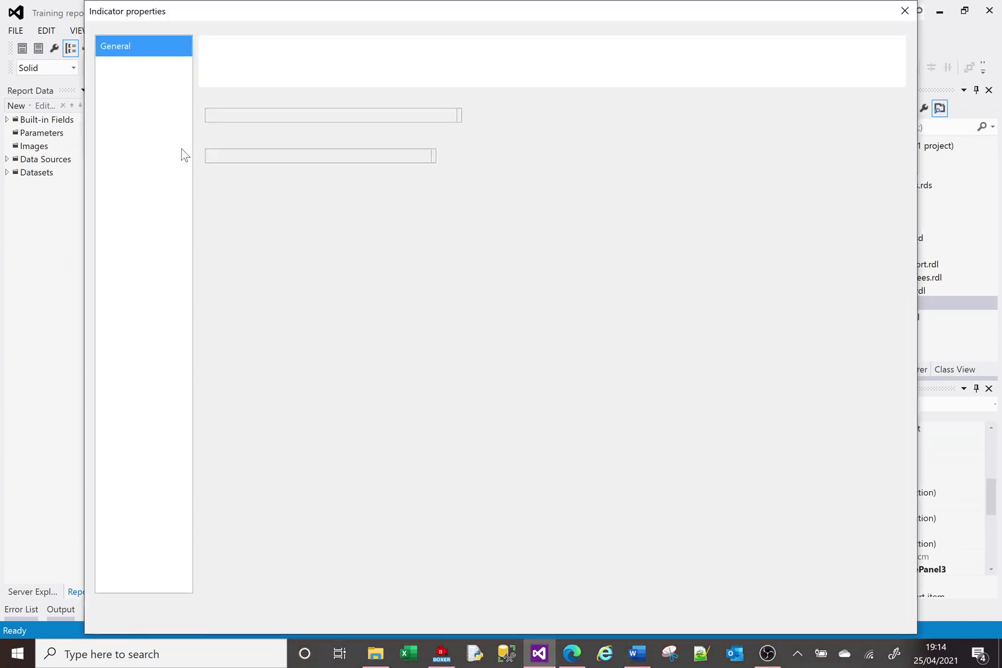
left_click(131, 67)
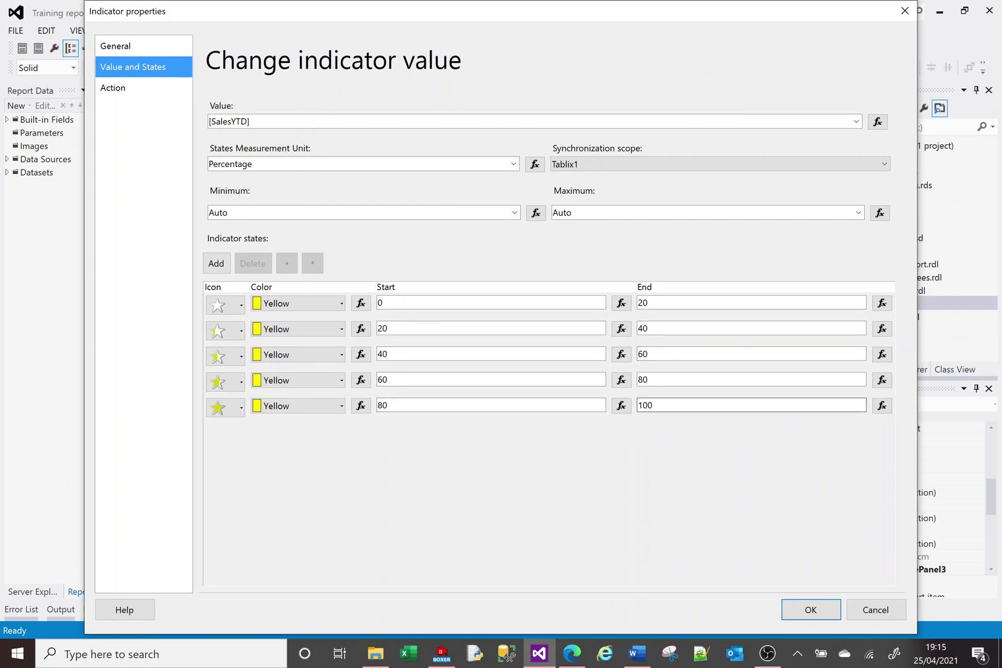
Step: Inspect the first star state's icon choices, then cancel without changes
left_click(243, 311)
left_click(242, 311)
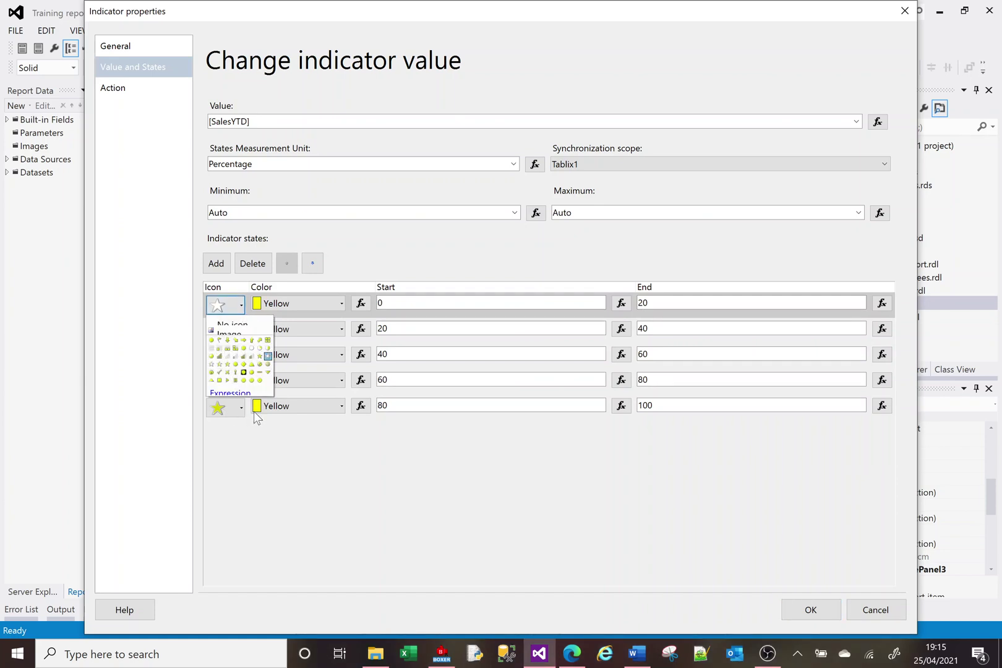
left_click(339, 504)
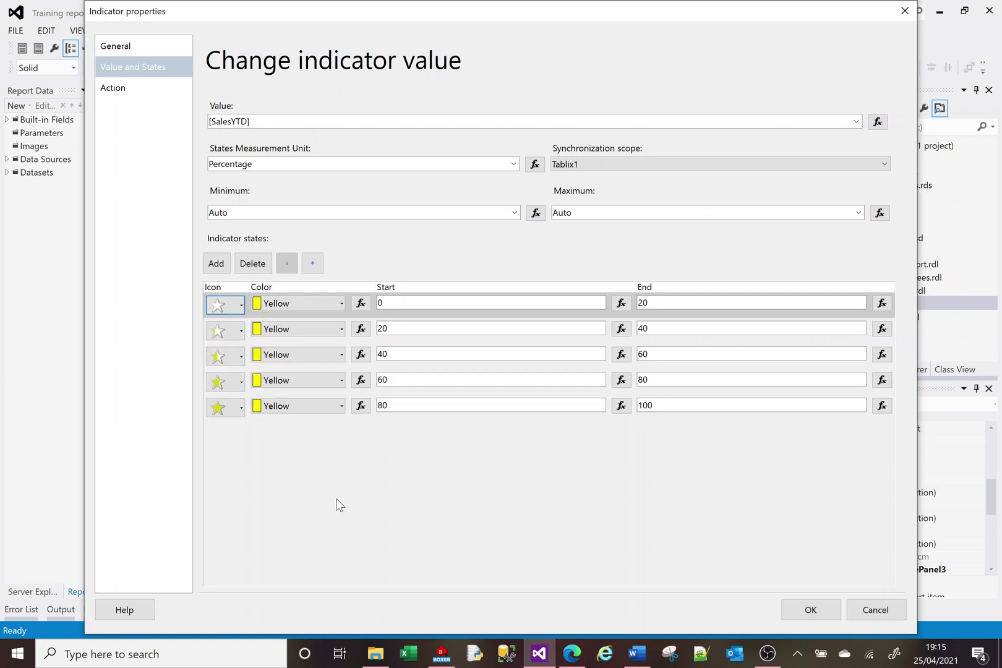
left_click(875, 611)
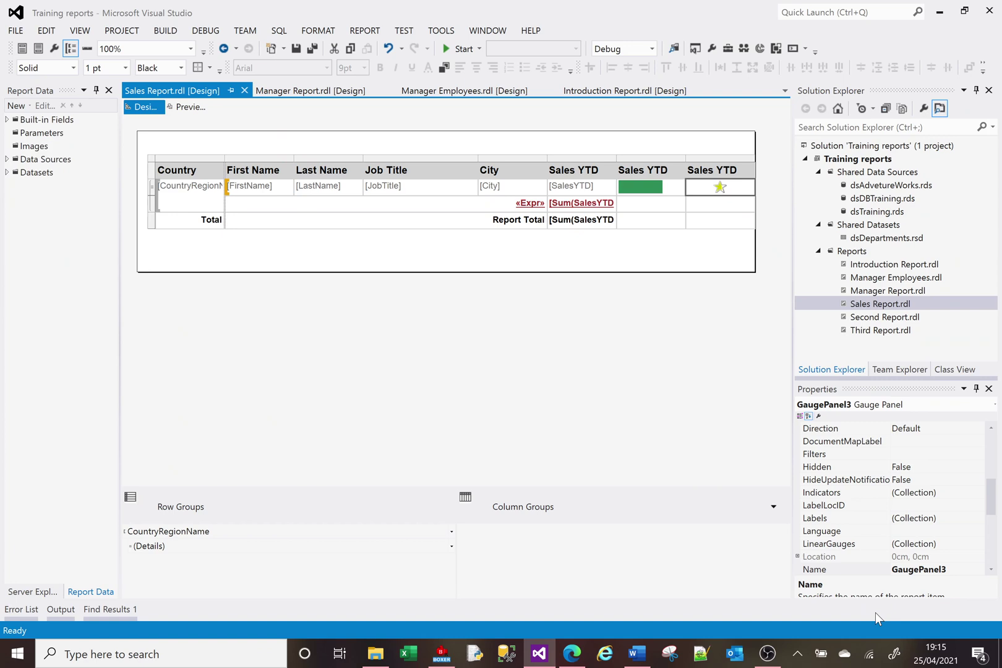